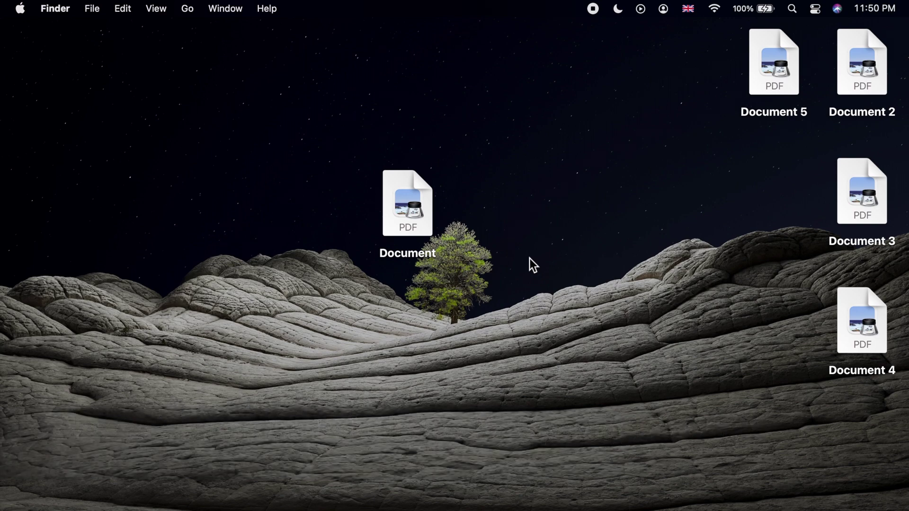
- Open Document.pdf in Preview, view pages 1 and 2, then close the window
double_click(414, 210)
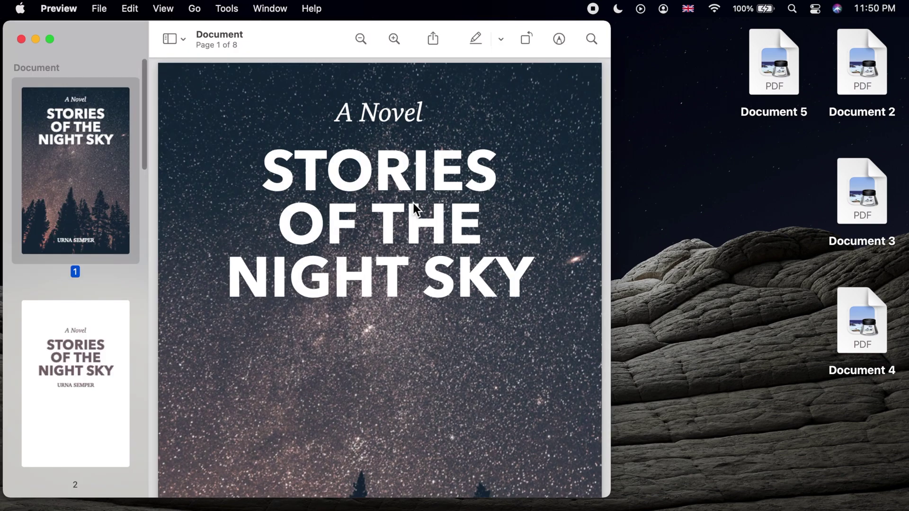
scroll(413, 203, down, 5)
scroll(414, 203, down, 5)
scroll(414, 204, down, 1)
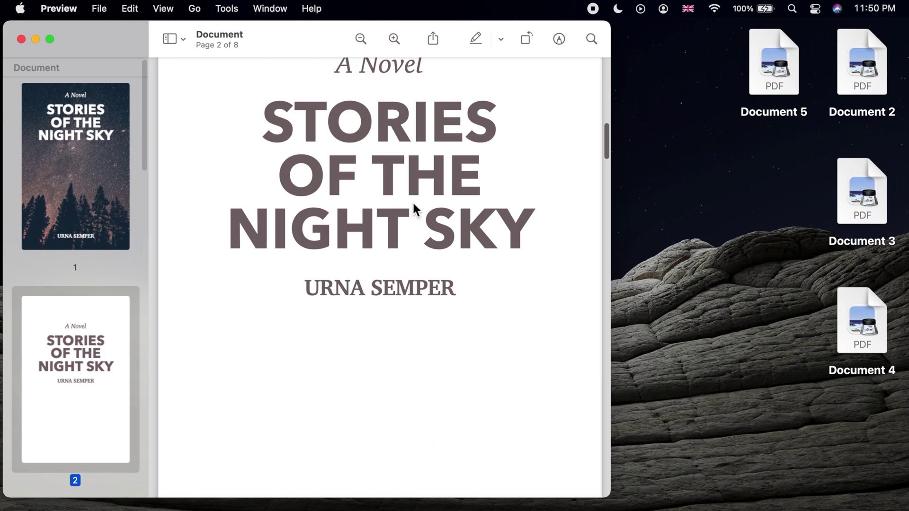
scroll(413, 202, up, 5)
scroll(415, 214, up, 3)
scroll(417, 223, up, 3)
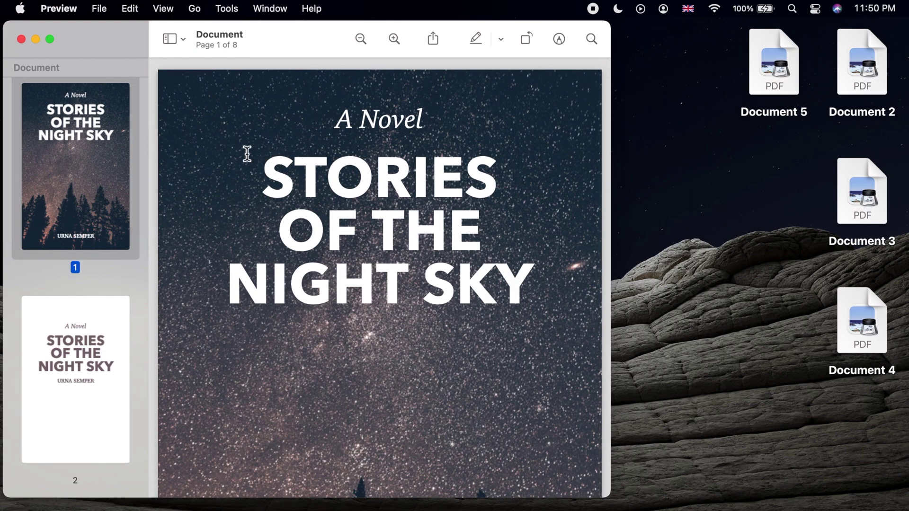
click(21, 39)
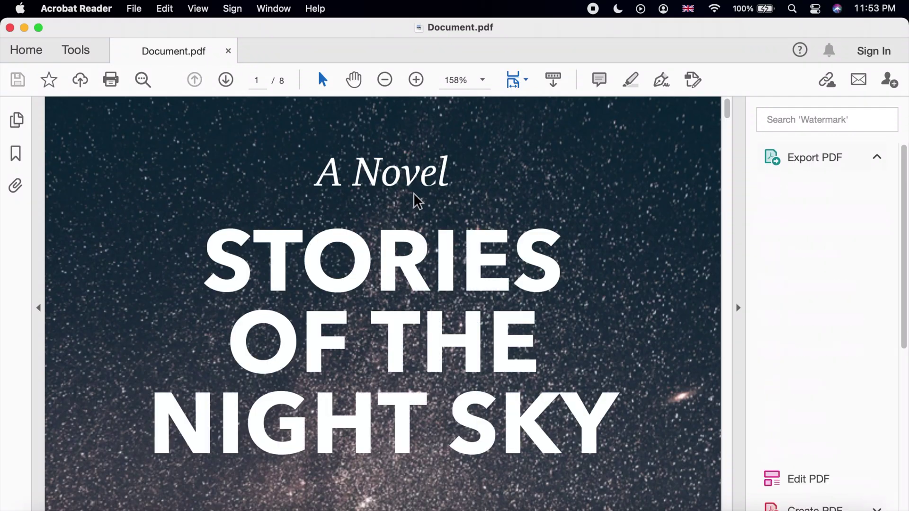
scroll(416, 201, down, 5)
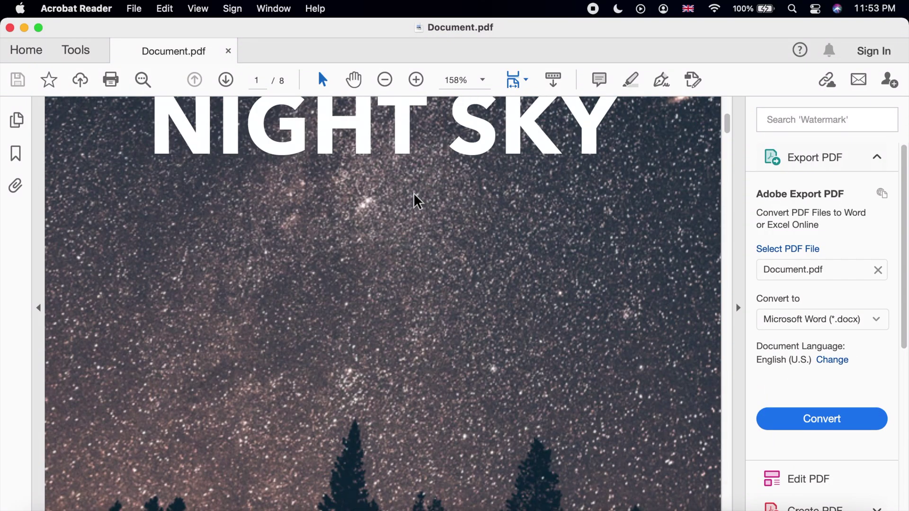
scroll(415, 202, down, 10)
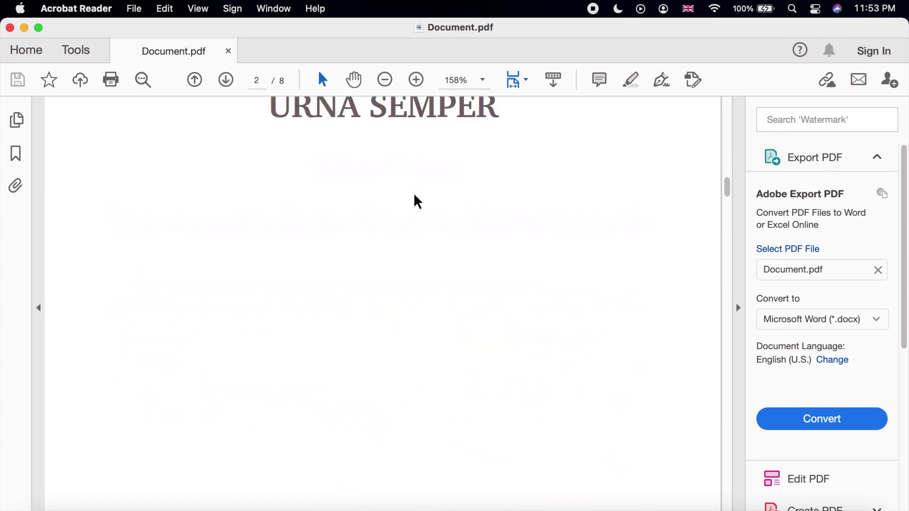
scroll(416, 203, up, 3)
scroll(416, 202, up, 4)
scroll(415, 200, up, 5)
scroll(415, 197, up, 5)
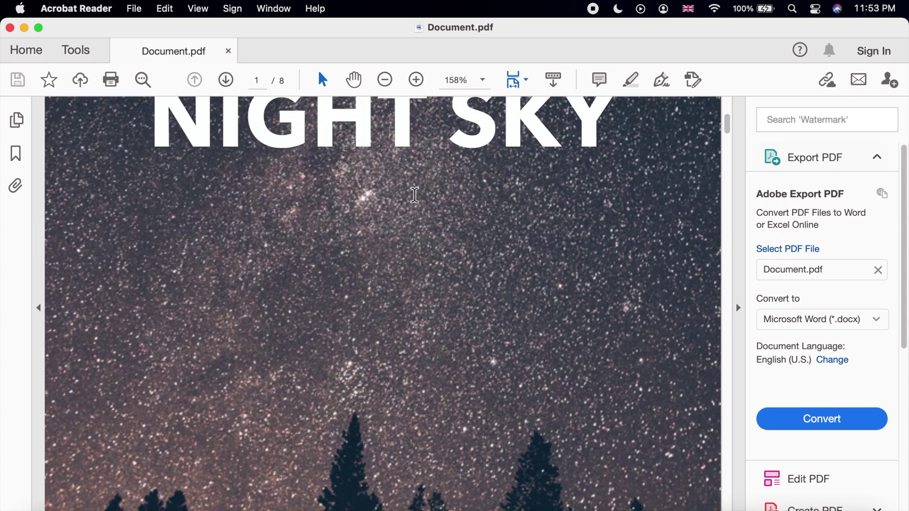
scroll(415, 196, up, 2)
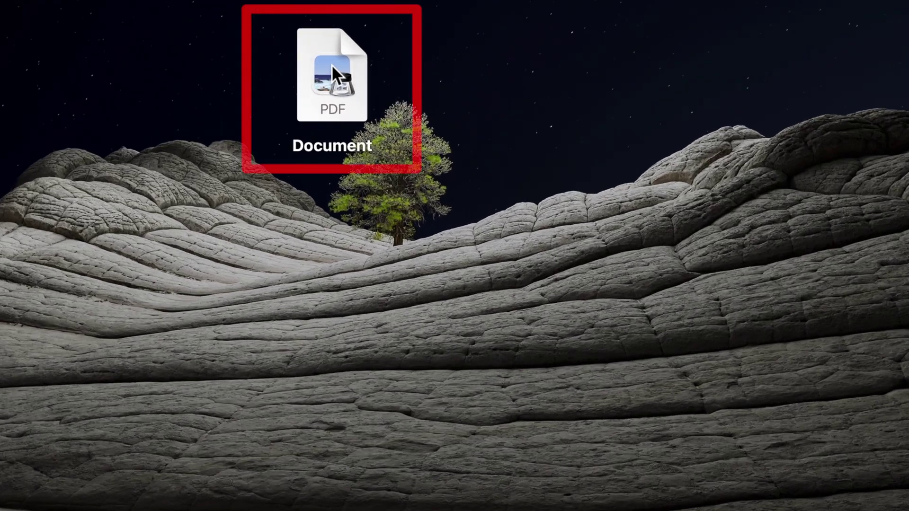
- Show the Get Info panel for the Document PDF
click(332, 64)
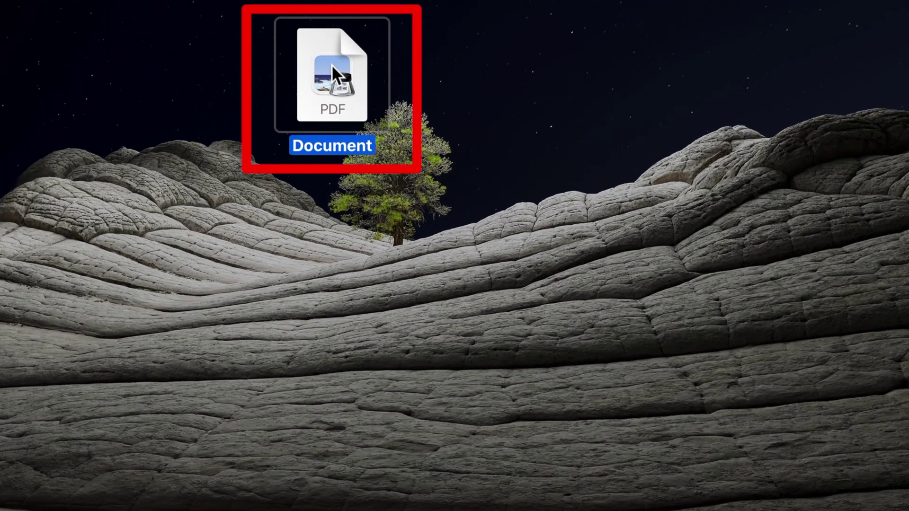
right_click(332, 64)
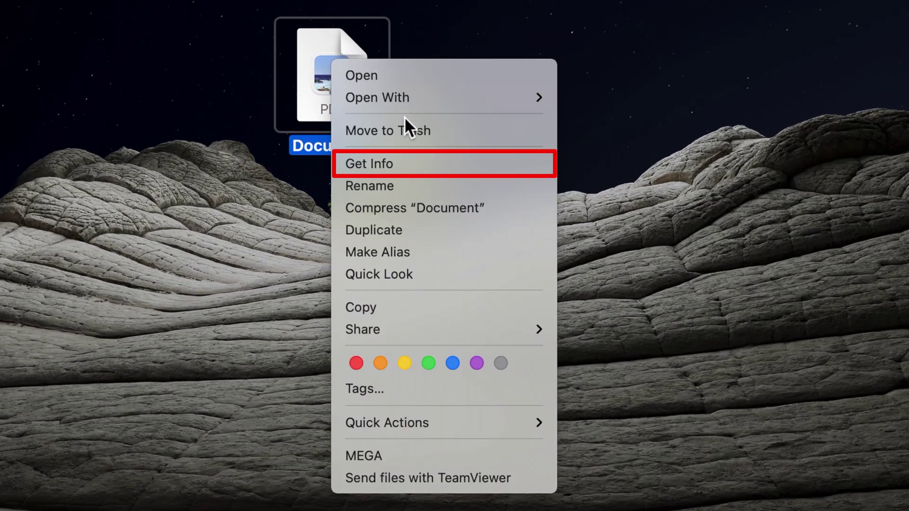
click(435, 163)
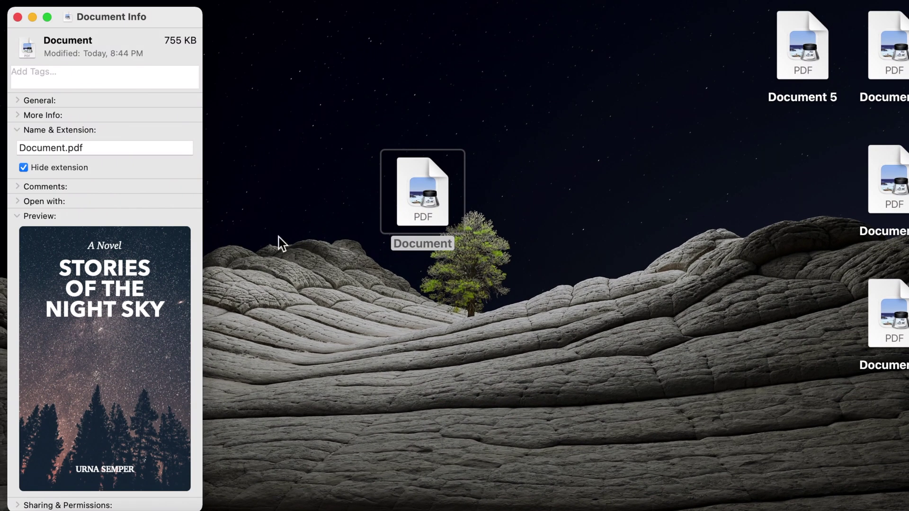
- Pick Adobe Acrobat Reader DC from the expanded Open with app list
click(18, 202)
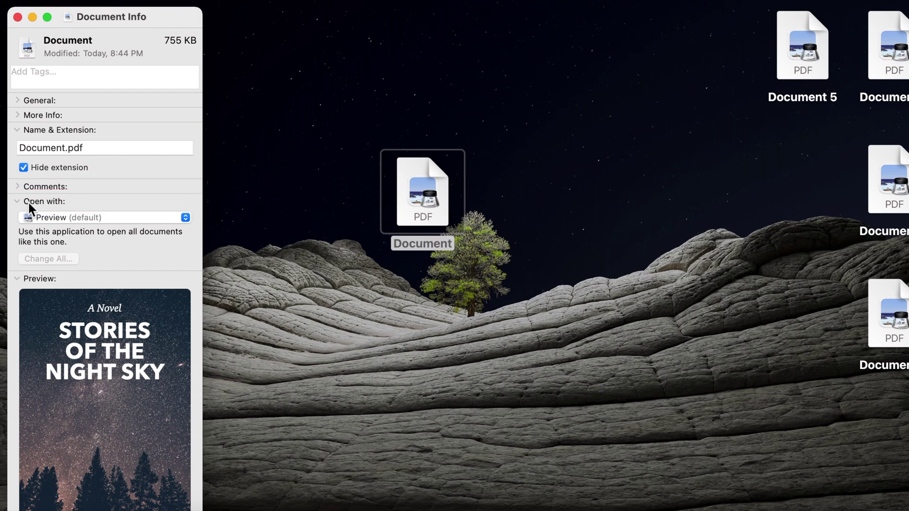
click(94, 222)
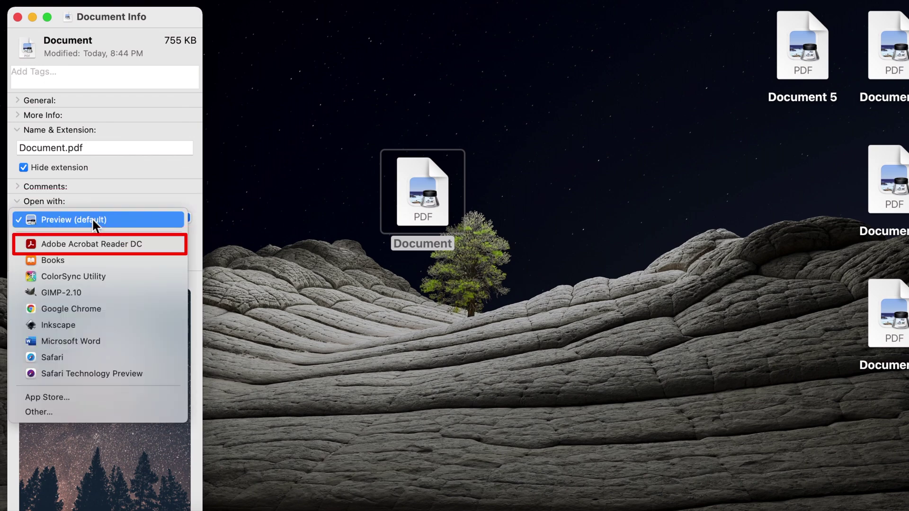
click(125, 245)
click(123, 219)
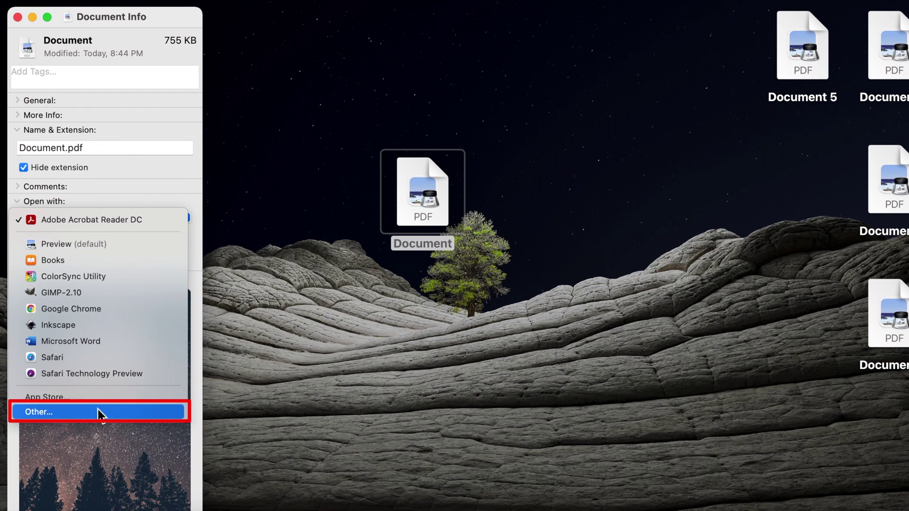
- Browse all applications through Other… in the Open with list
click(100, 412)
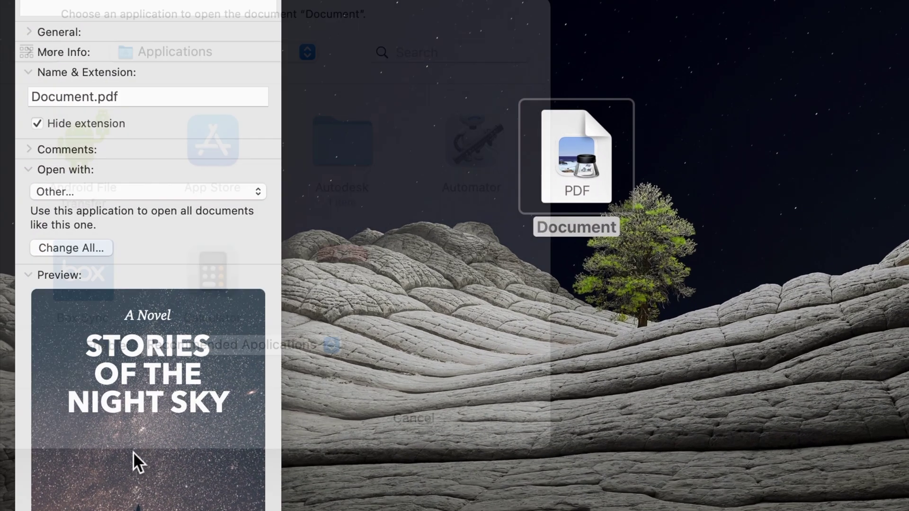
scroll(493, 294, down, 5)
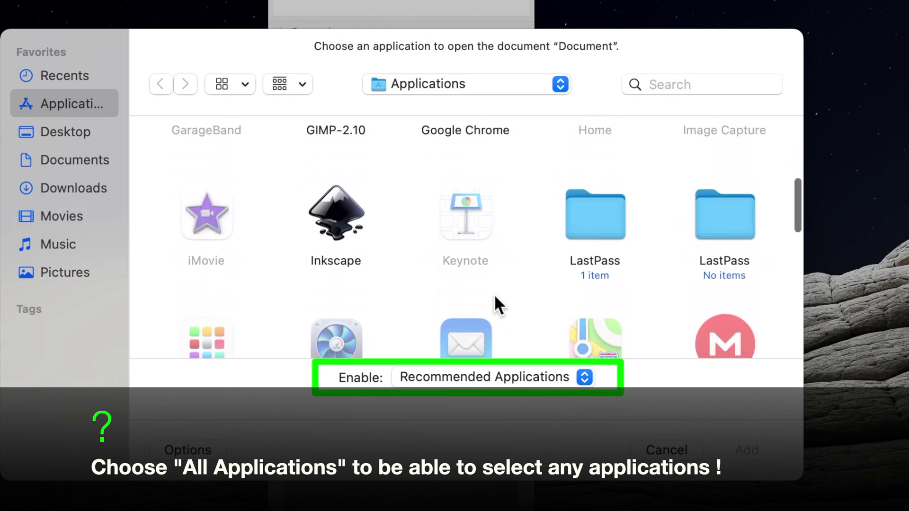
scroll(494, 294, down, 3)
scroll(494, 294, down, 5)
scroll(494, 294, down, 1)
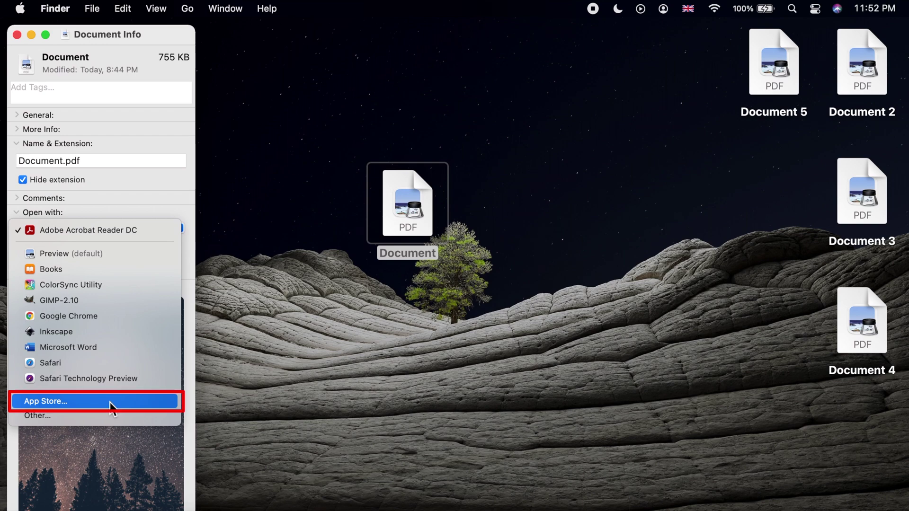
- Check the App Store, keep Adobe Acrobat Reader DC, and start applying it to all PDFs
click(111, 403)
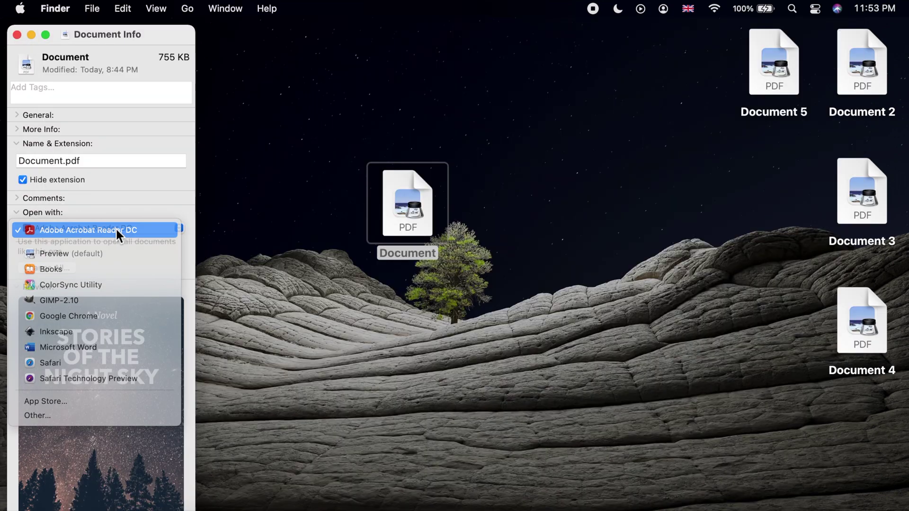
click(116, 227)
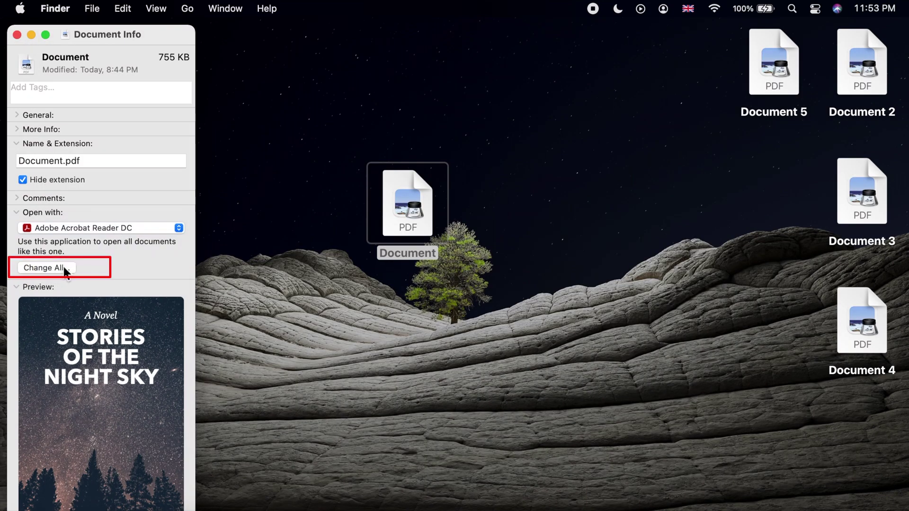
click(44, 268)
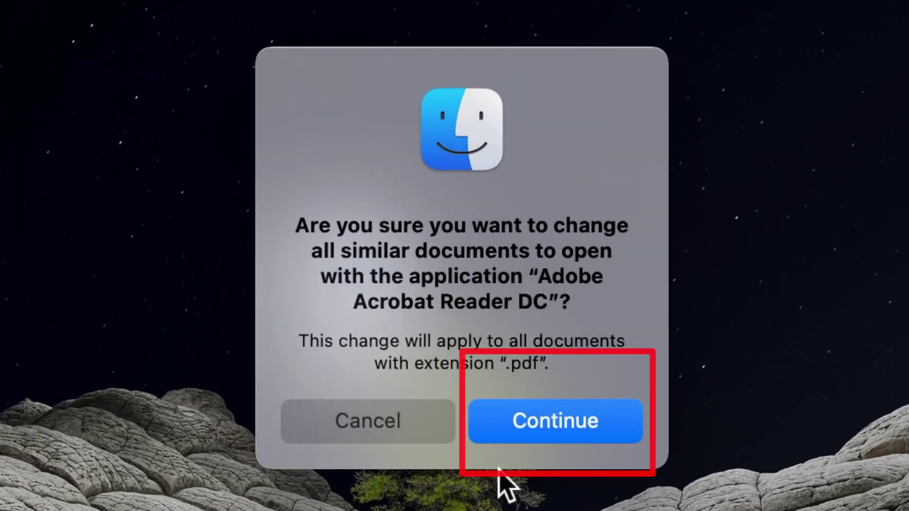
- Confirm Acrobat Reader DC for all PDFs, close Info, and test-open Document and Document 2
click(568, 426)
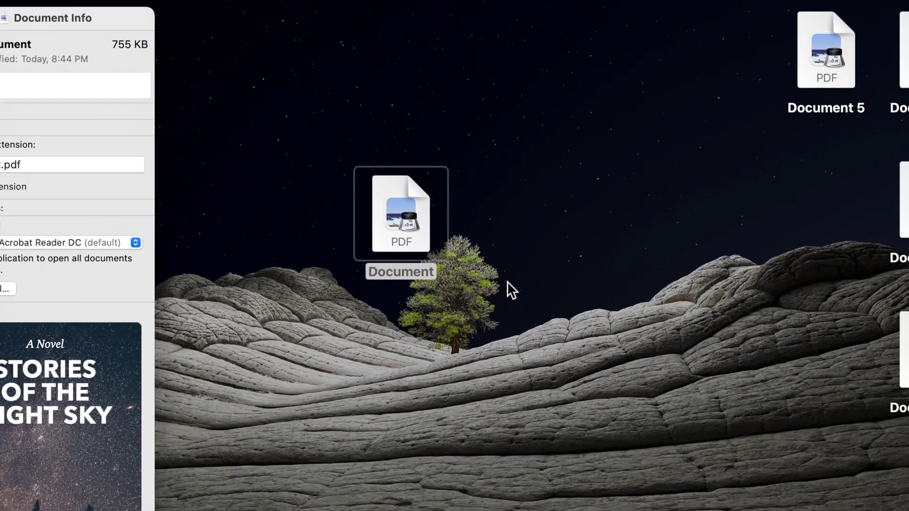
click(17, 34)
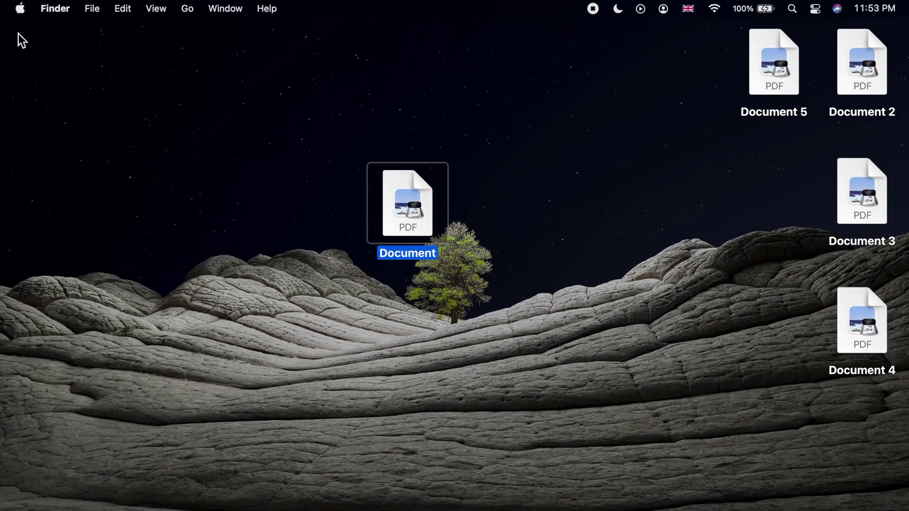
double_click(415, 195)
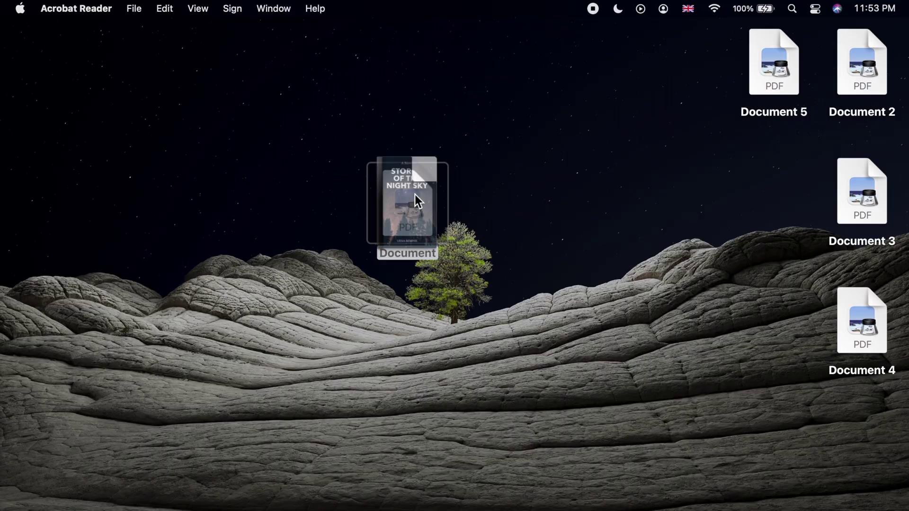
scroll(416, 201, down, 5)
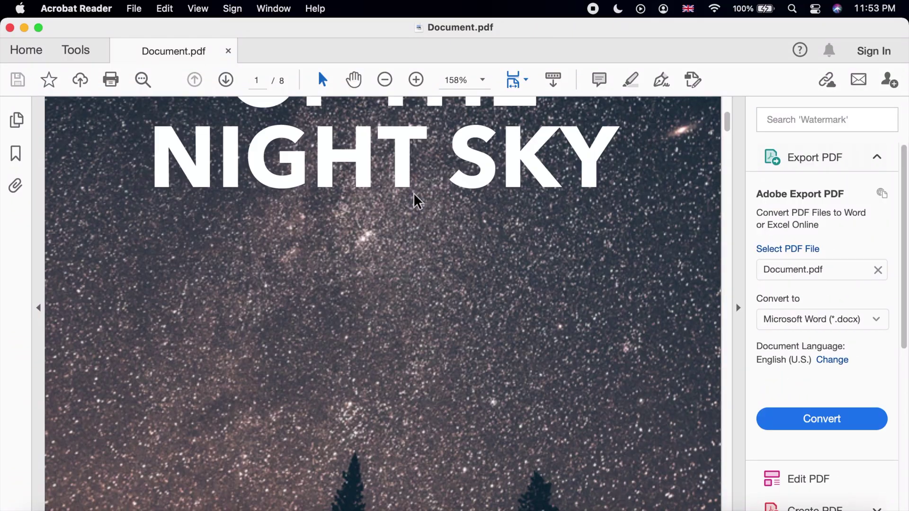
scroll(416, 202, down, 5)
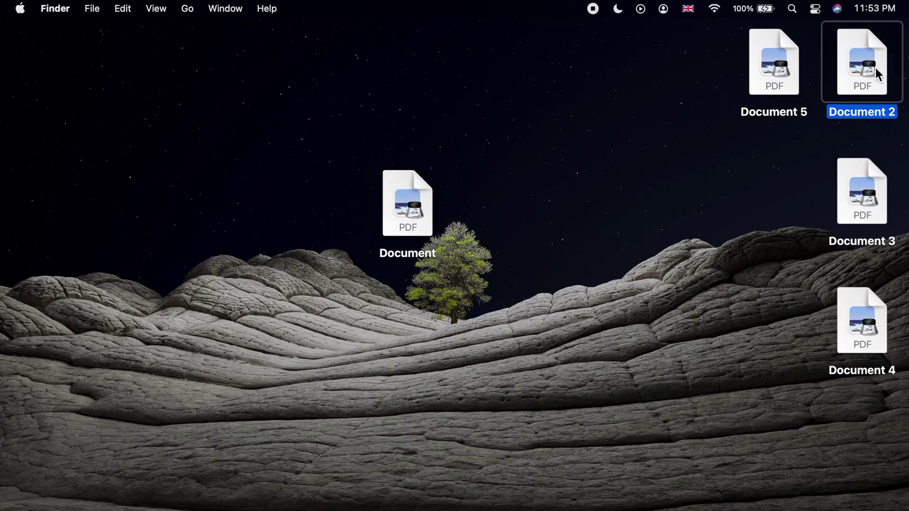
double_click(876, 67)
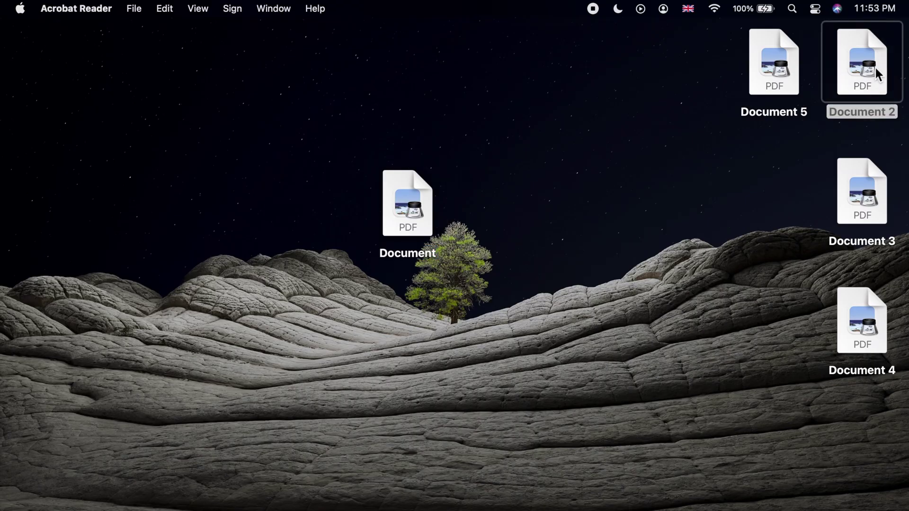